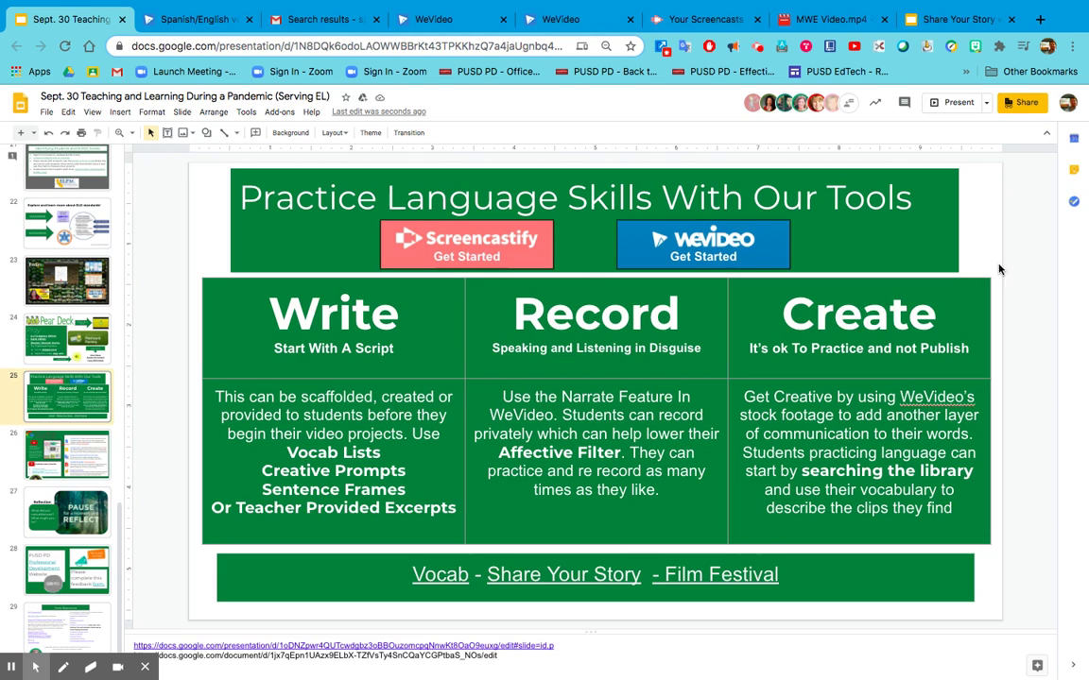
- Play the Spanish/English vocabulary example video to the 'favor' card and pause it
left_click(201, 19)
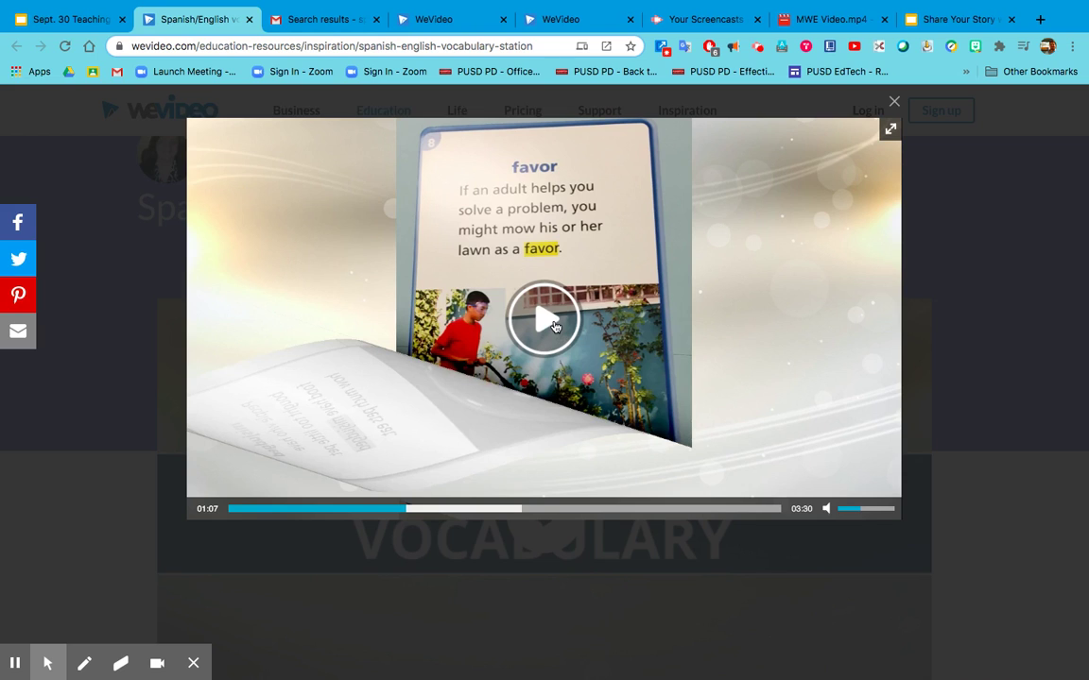
left_click(555, 326)
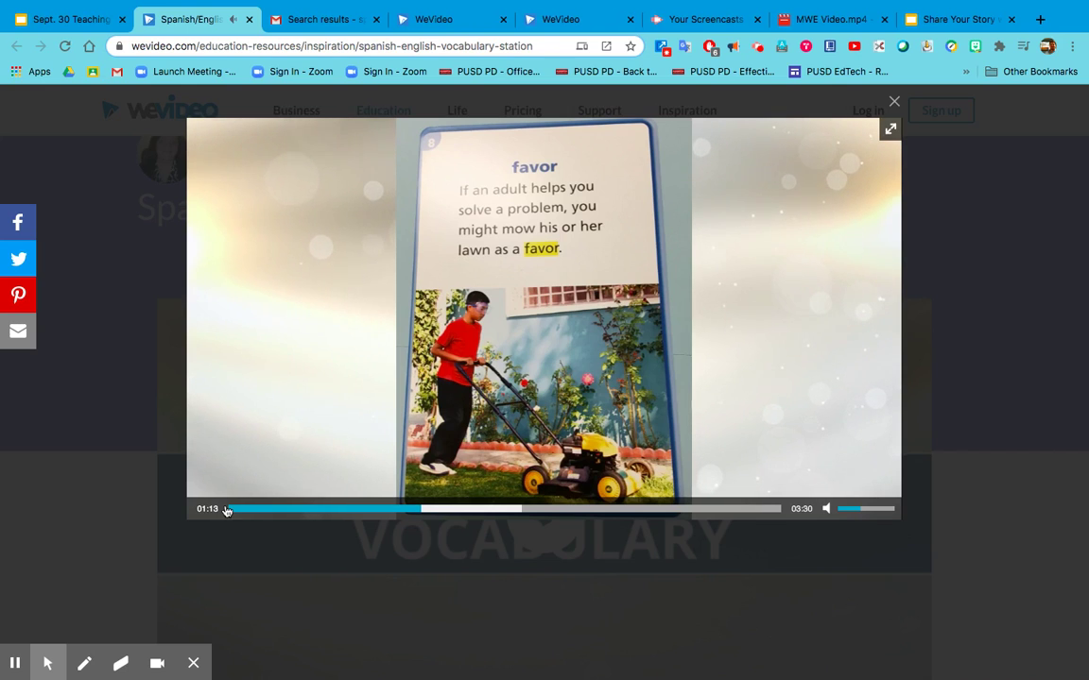
left_click(493, 357)
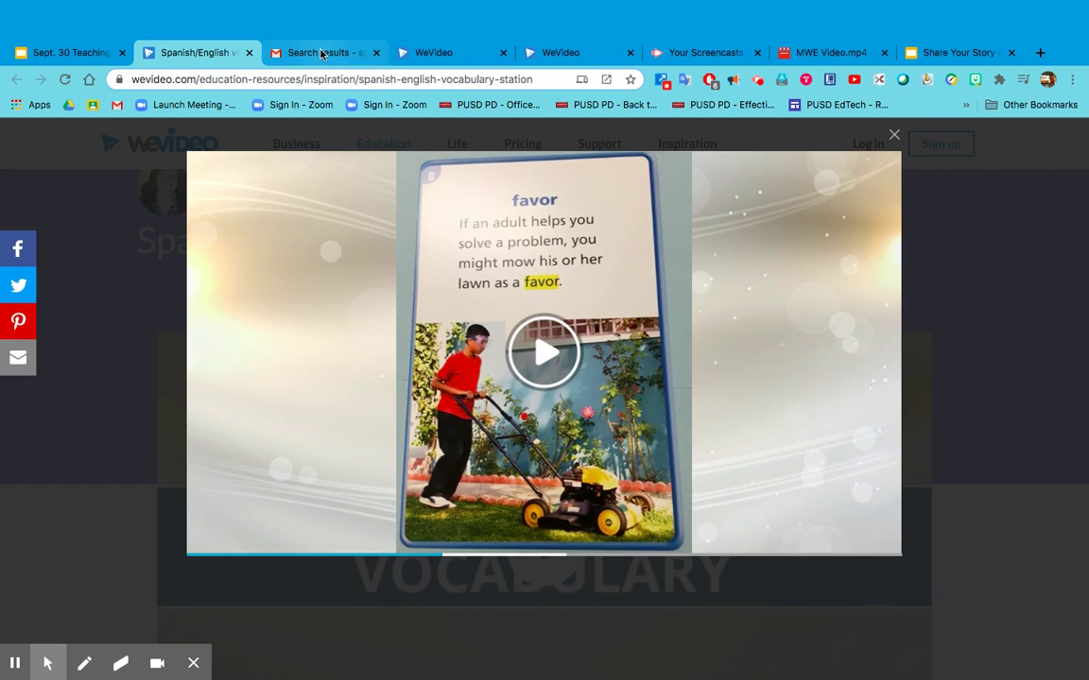
- Glance at the weather vocabulary PDF, then return to the precipitation stock footage project
left_click(322, 54)
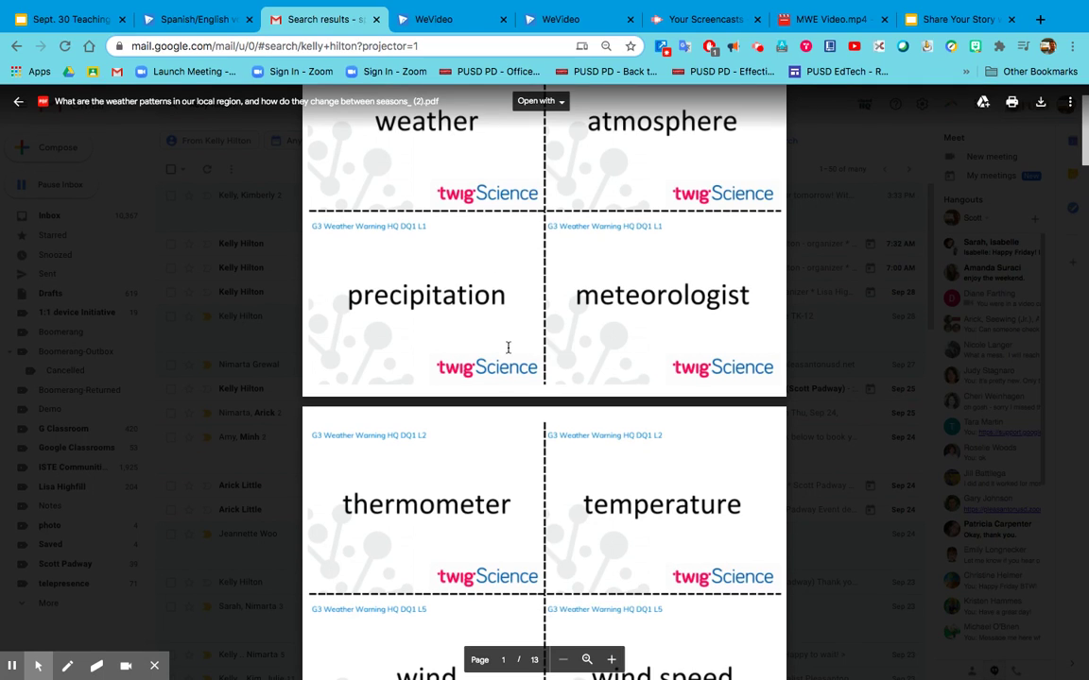
left_click(460, 24)
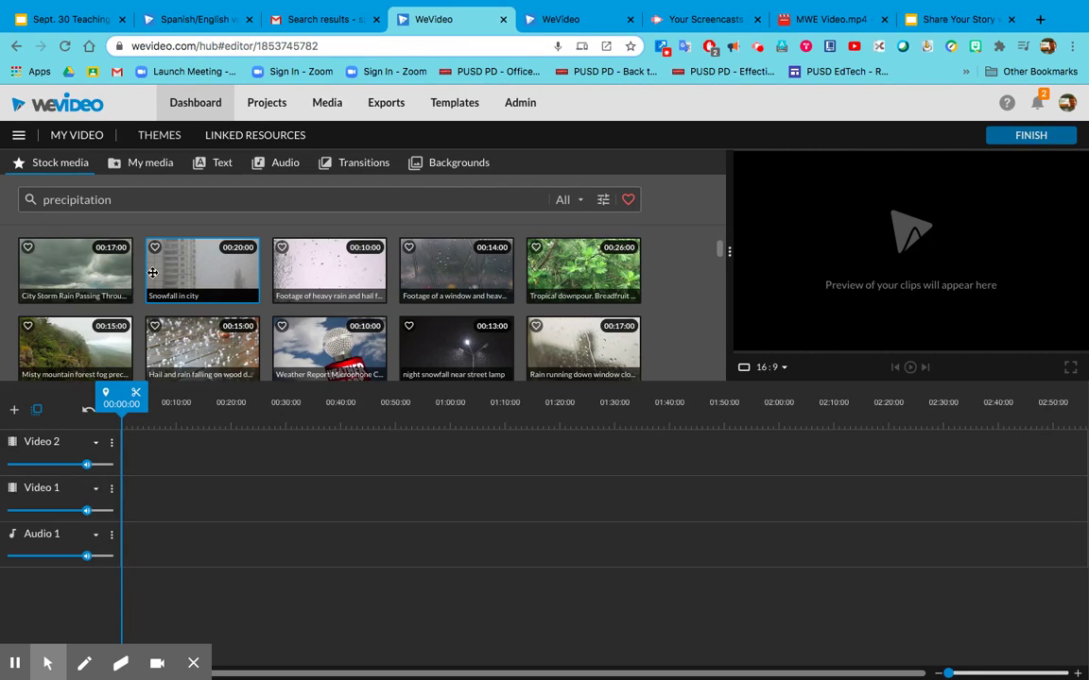
- Place the hail-and-rain stock clip on the Video 1 track
left_click(210, 331)
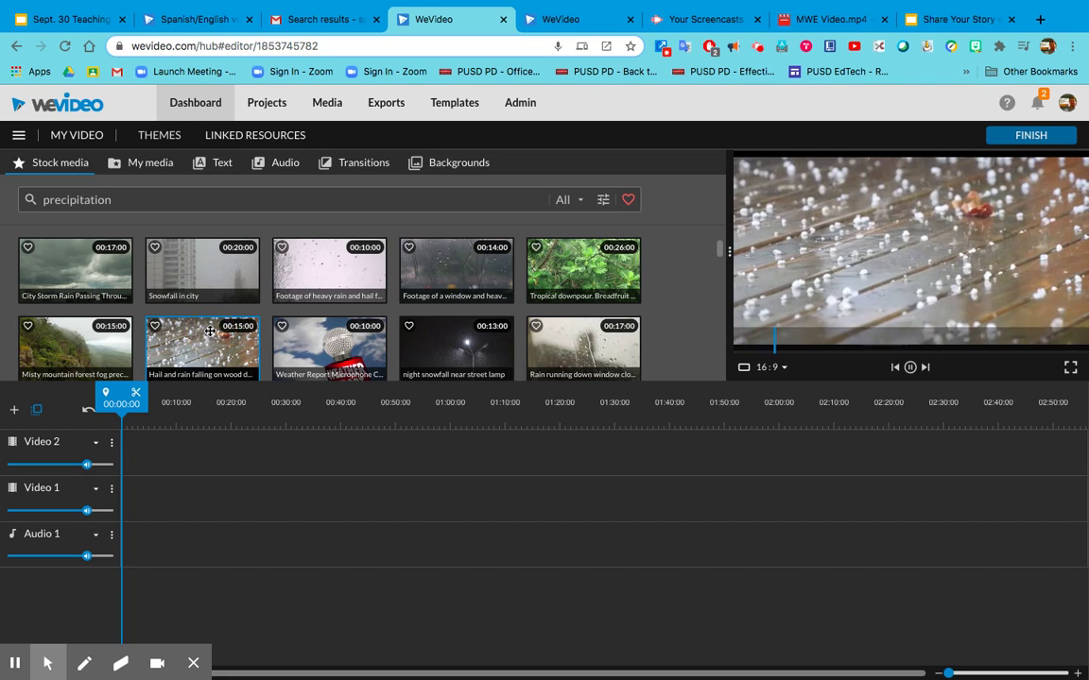
left_click_drag(209, 331, 139, 493)
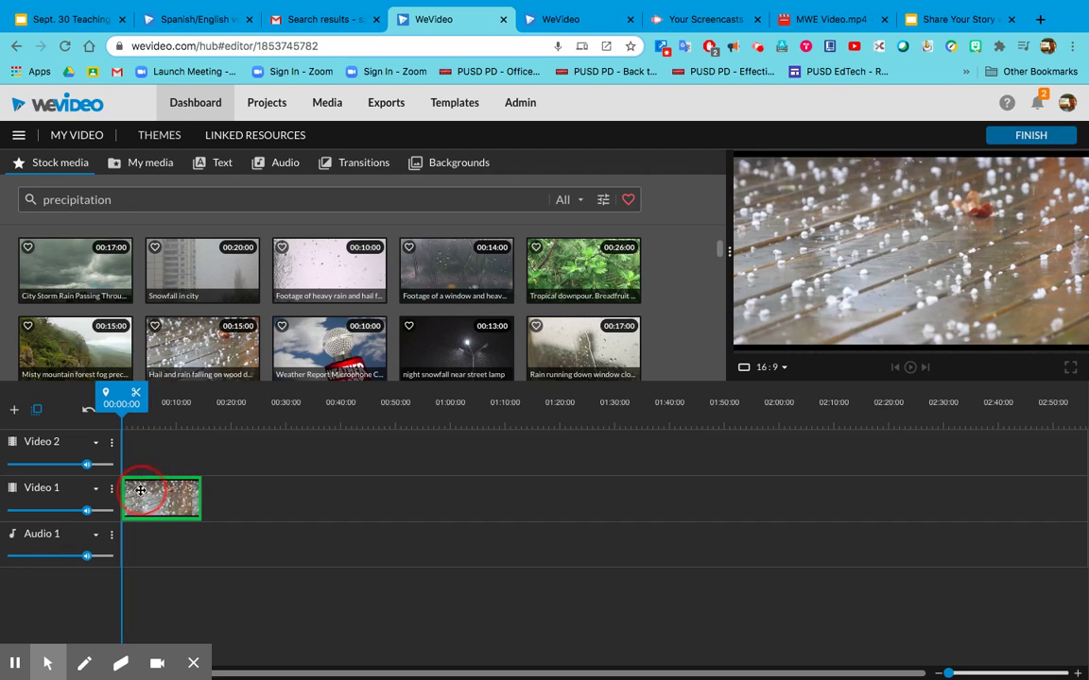
double_click(151, 201)
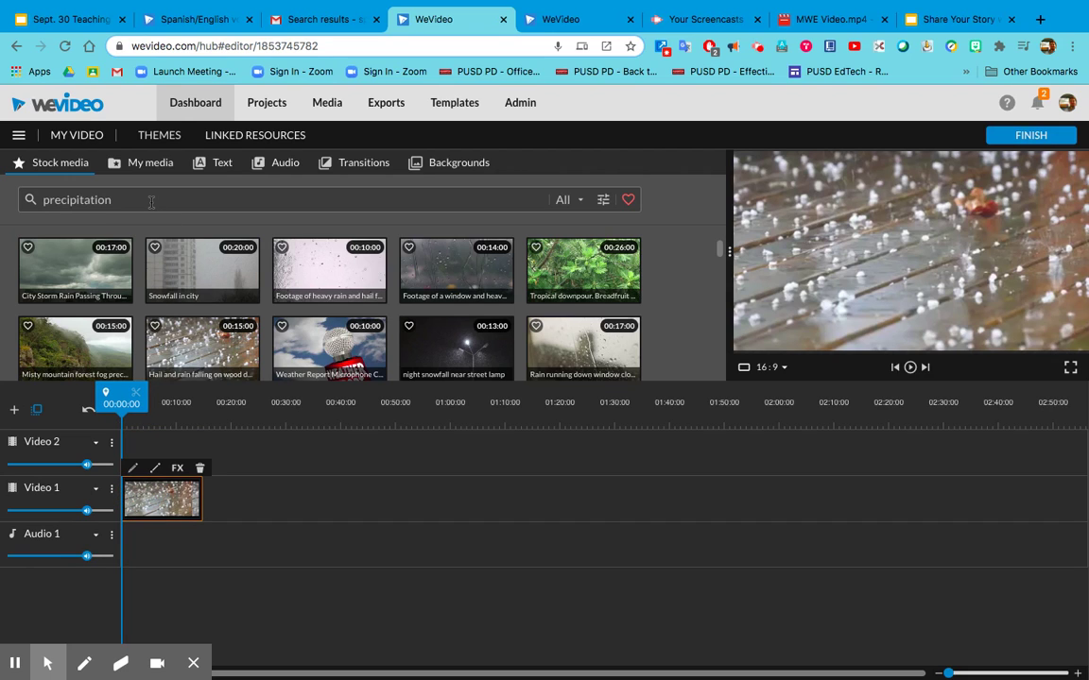
type("Share Your Story")
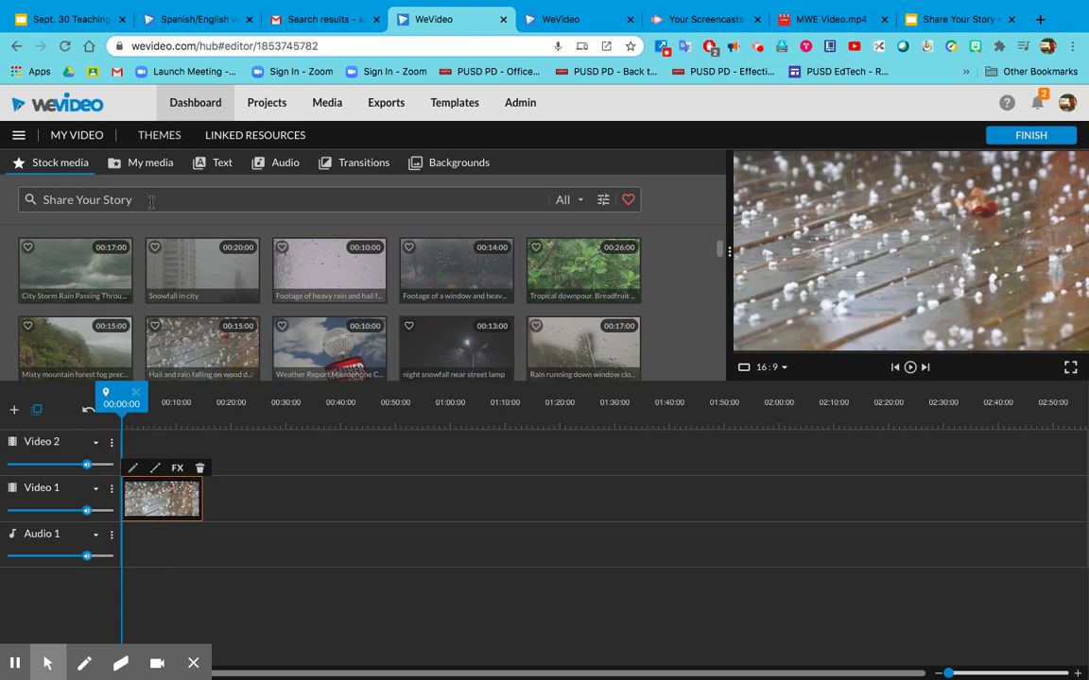
- Search stock media for 'Thermometer' and place a result after the hail clip
triple_click(151, 201)
type("Ther")
type("momet")
type("er")
key("Return")
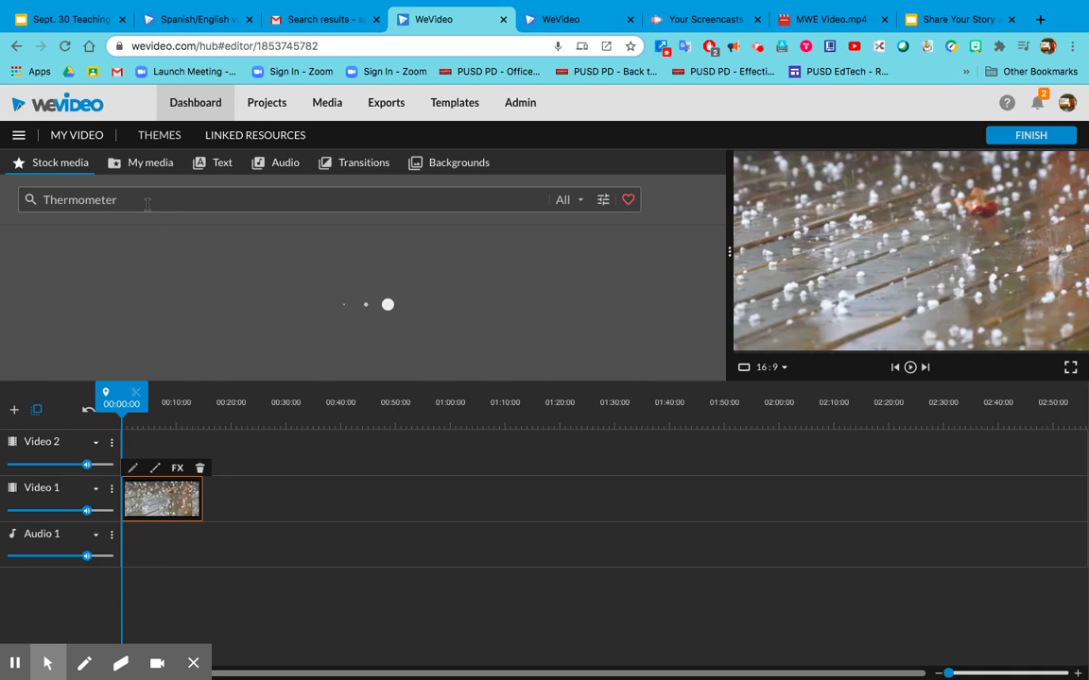
left_click_drag(185, 269, 223, 501)
scroll(262, 357, "down", 1)
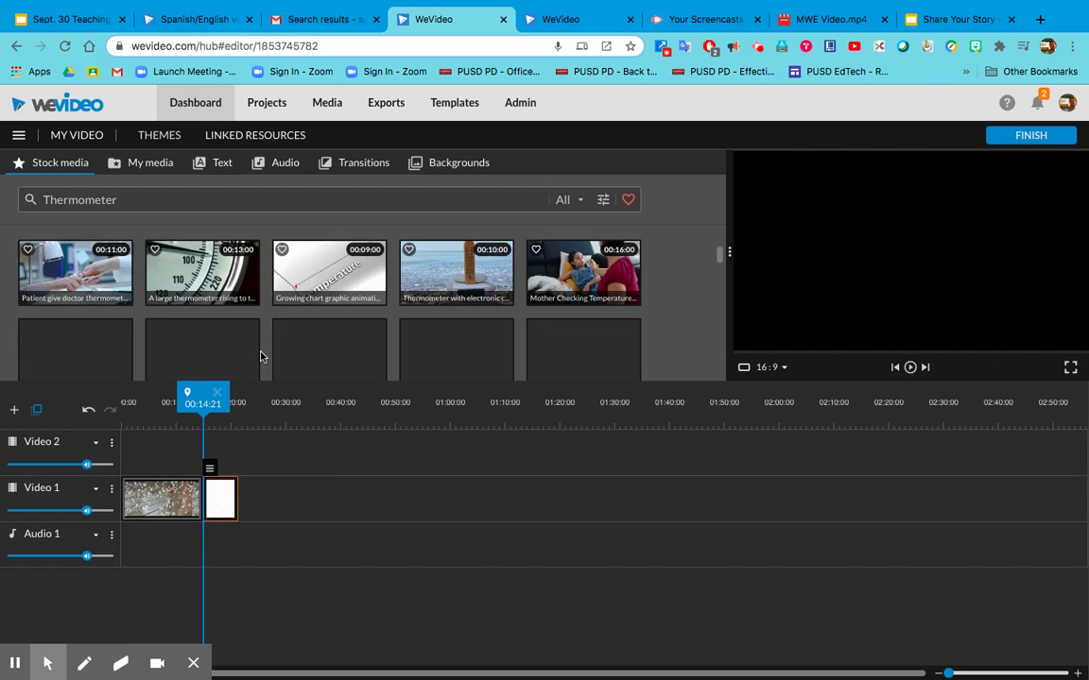
scroll(262, 356, "up", 2)
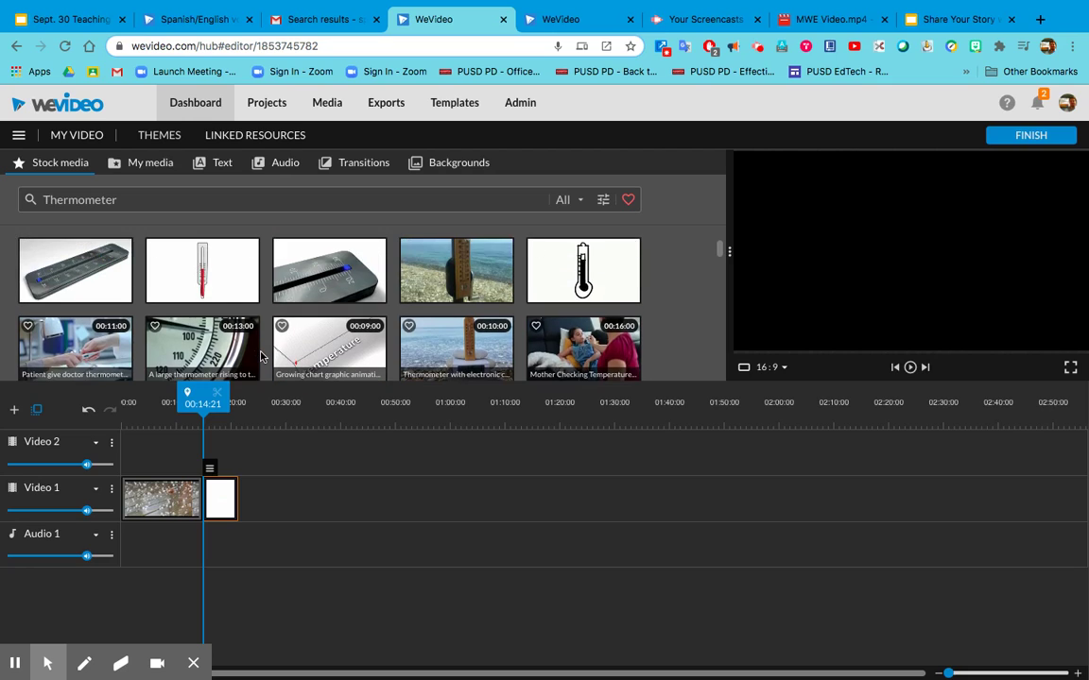
left_click(155, 168)
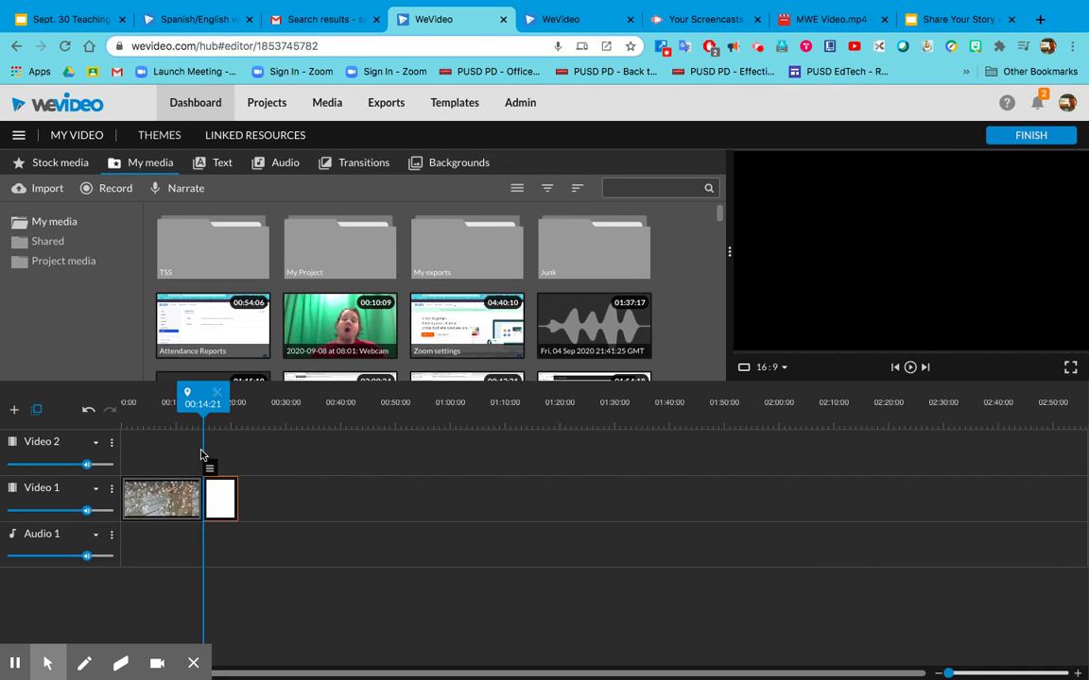
- Play part of the Sample Word Video project, then stop playback
left_click(555, 26)
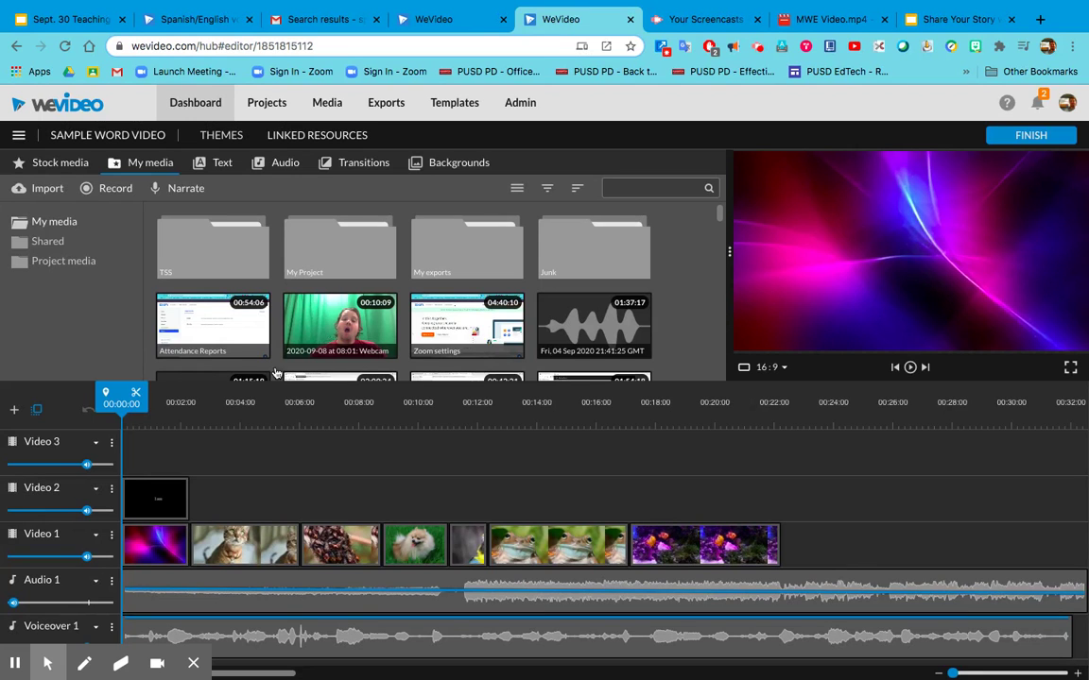
scroll(256, 283, "down", 5)
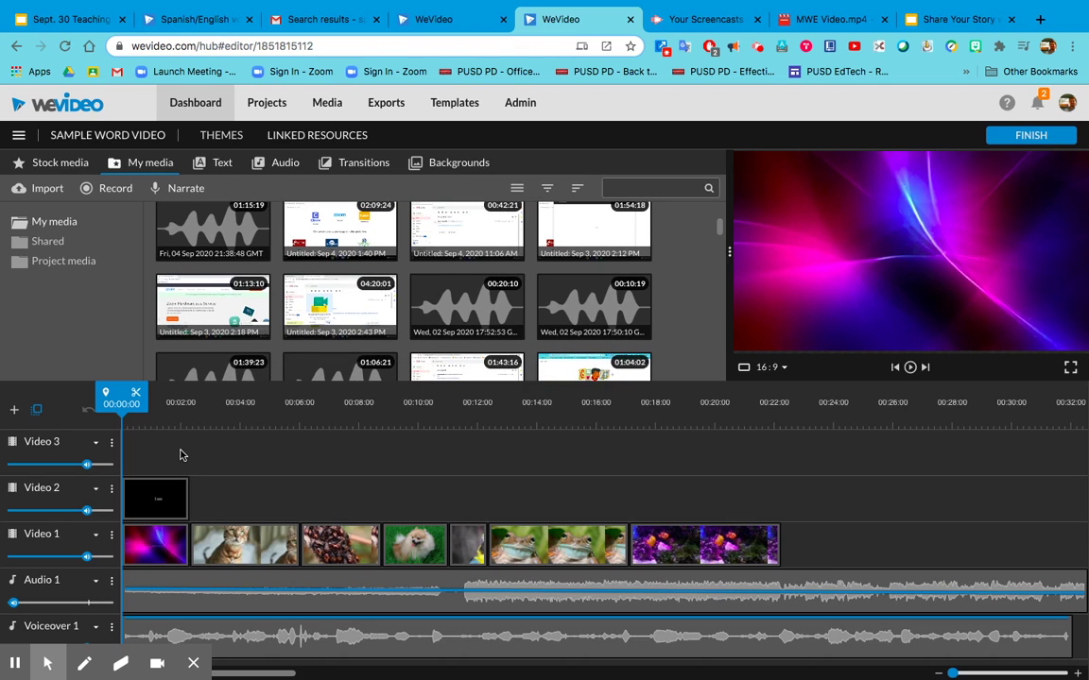
key("space")
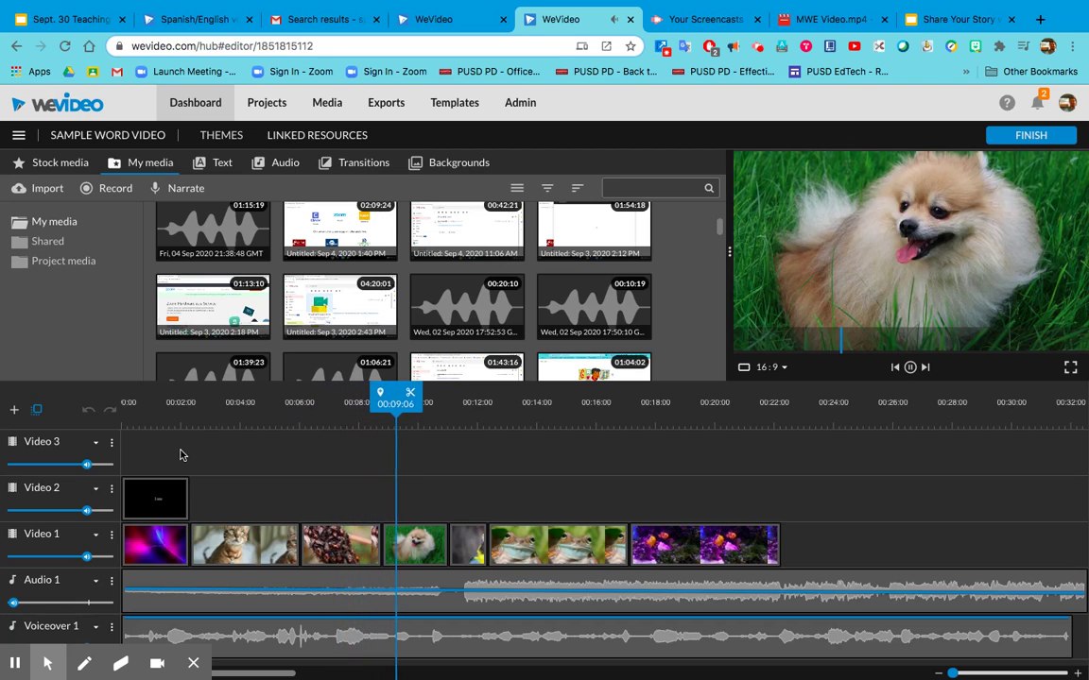
key("space")
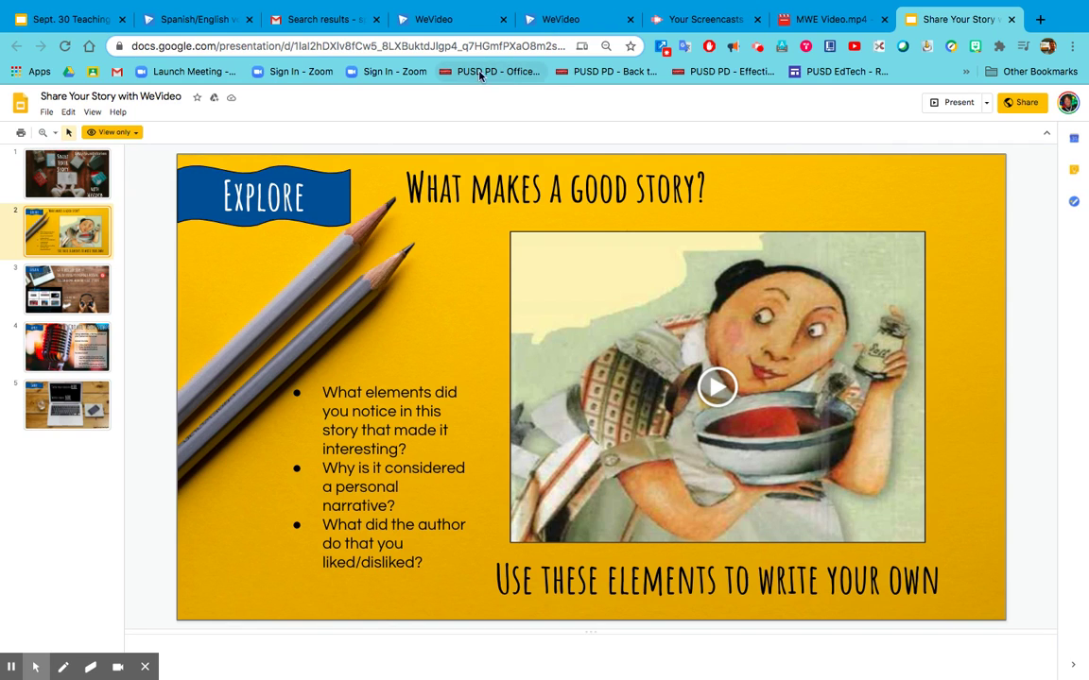
- Return to the Sept. 30 Teaching presentation's Practice Language Skills slide
left_click(108, 19)
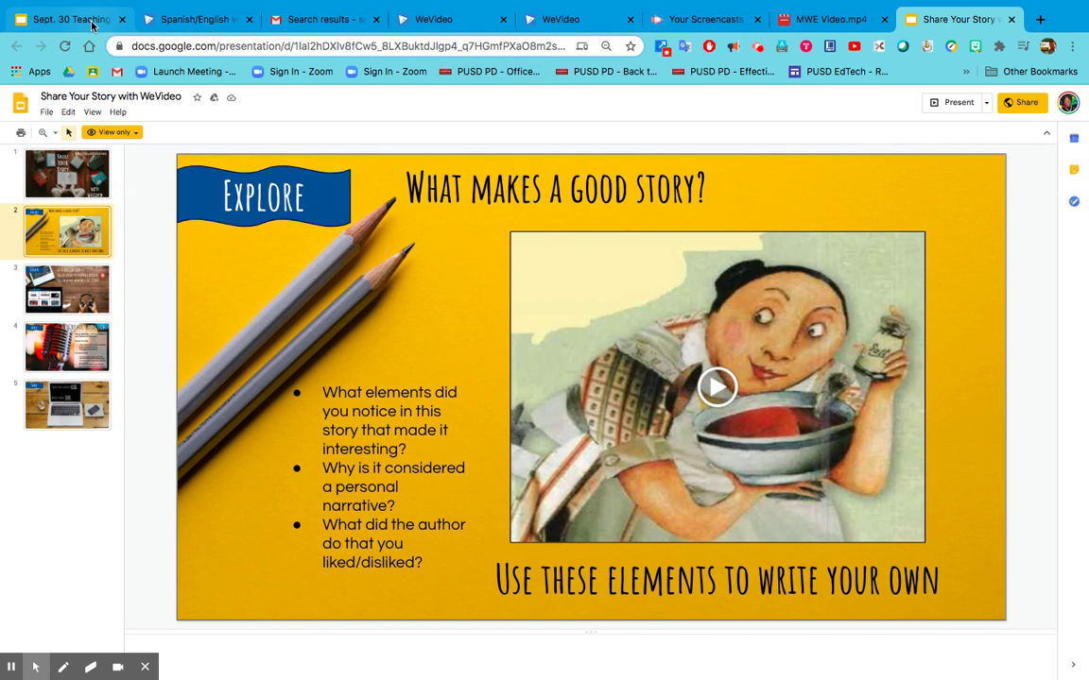